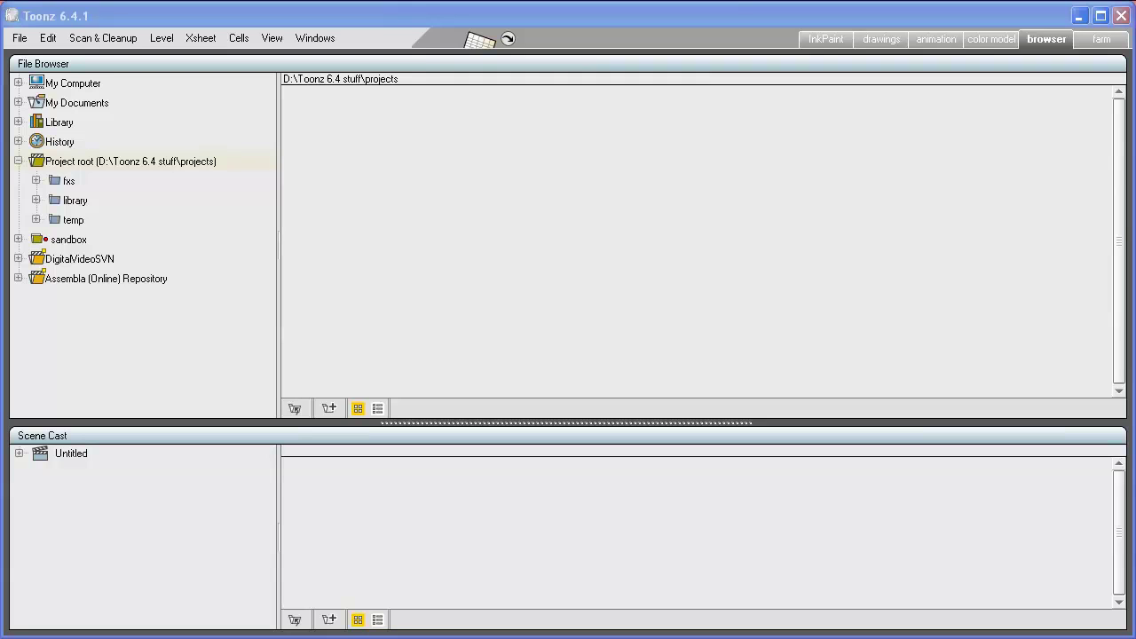
- Begin a new project under Project root and enter the name 'Toonz Tutorial'
left_click(20, 38)
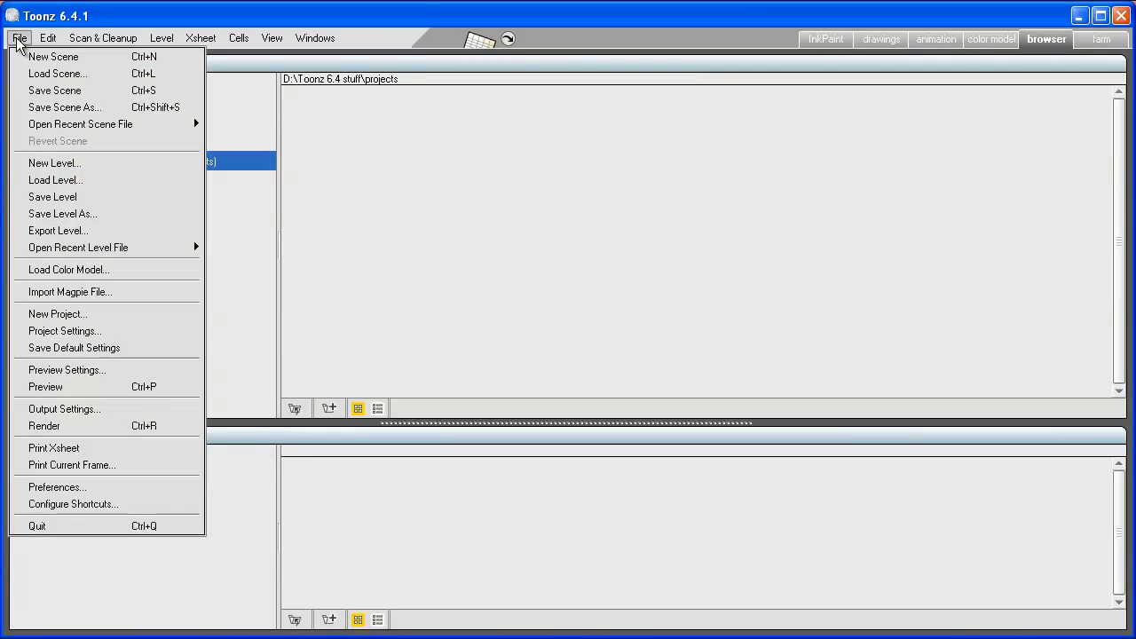
left_click(57, 314)
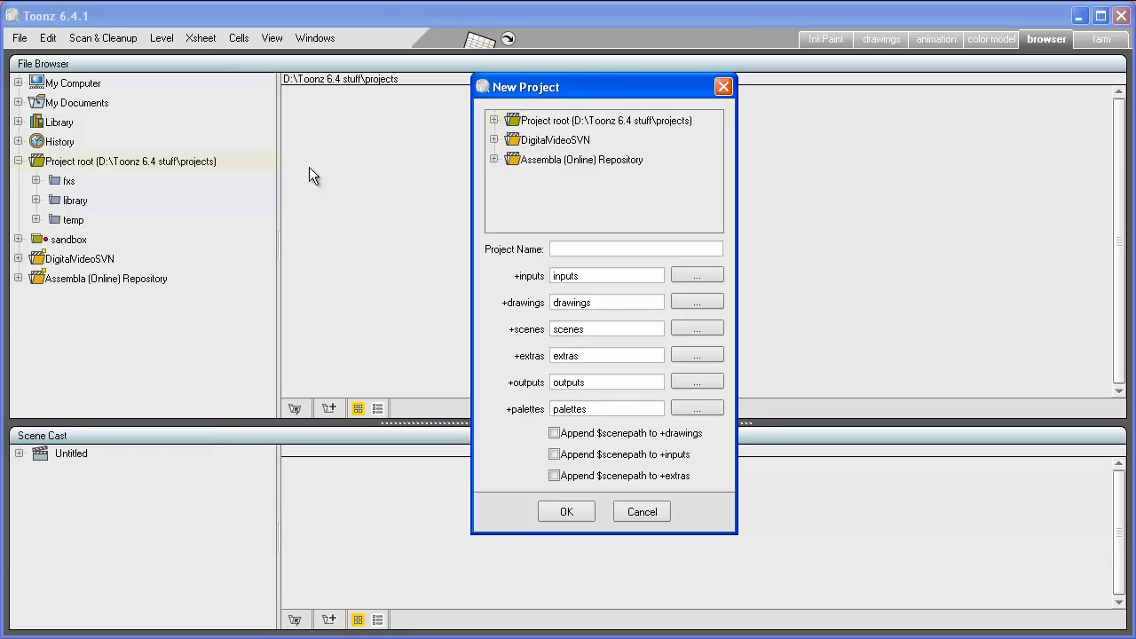
left_click(536, 126)
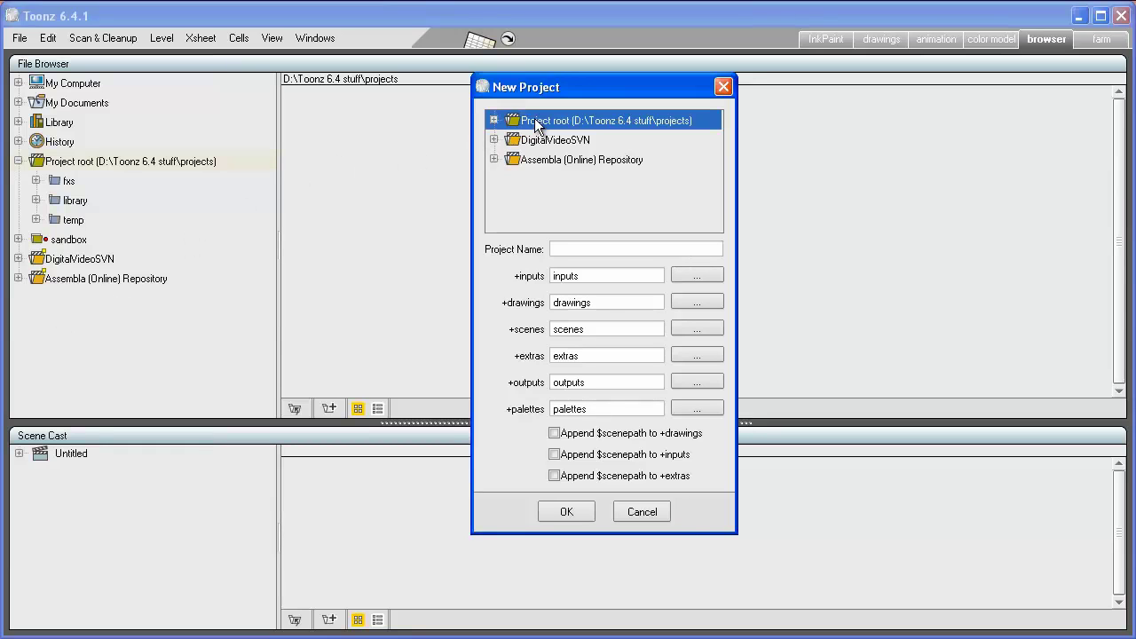
left_click(563, 248)
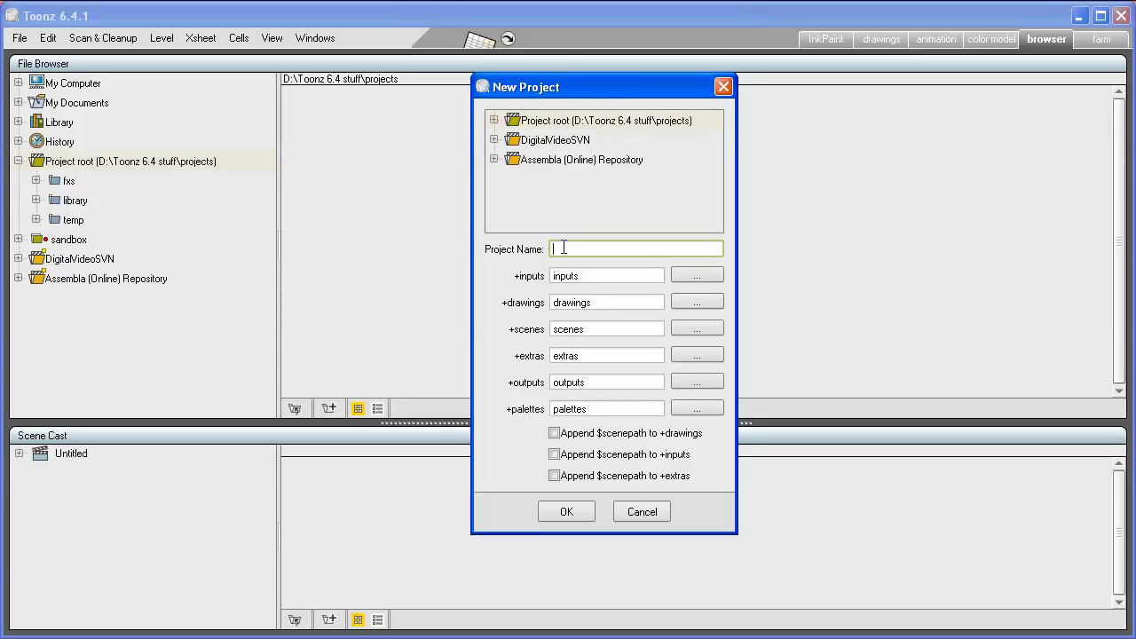
type("Toonz Tutorial")
- Rename the drawings folder to 'My Drawings' and confirm the dialog
left_click(552, 303)
type("My")
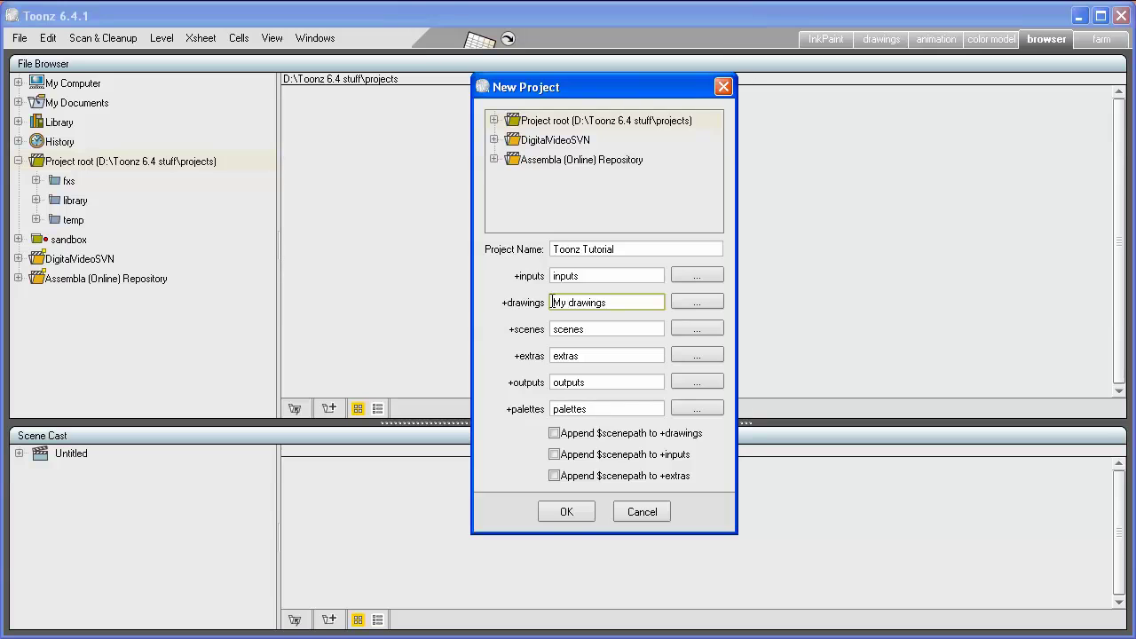
key("Delete")
type("D")
left_click(566, 512)
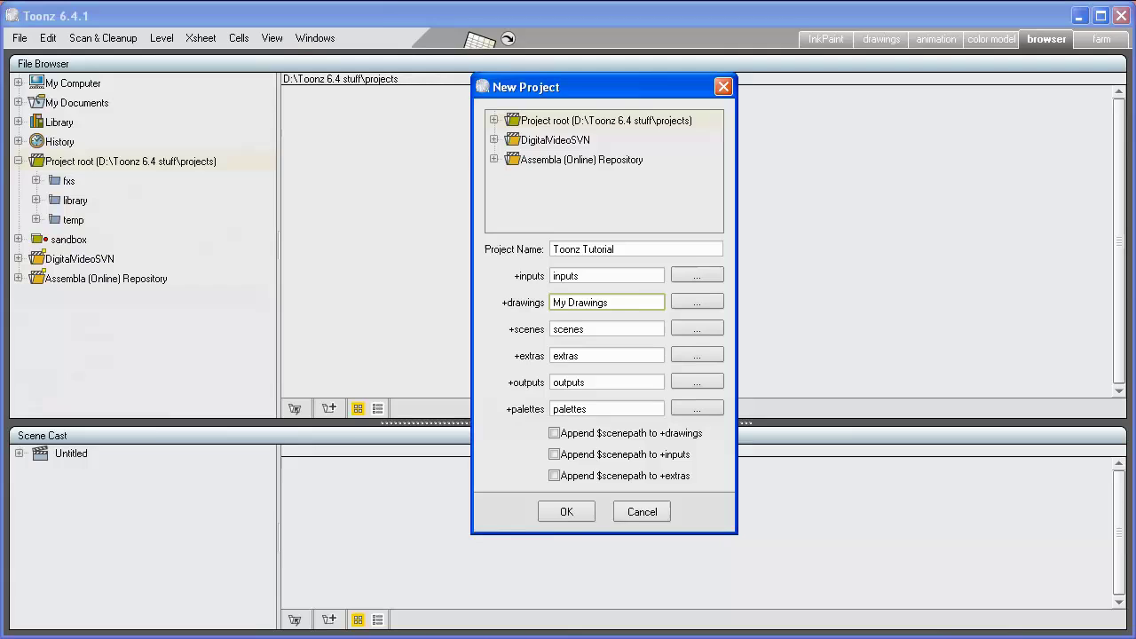
- Replace the drawings folder value with the path c:\Toonz Tutorial\My Drawings
left_click(639, 304)
left_click_drag(636, 304, 546, 305)
type("c")
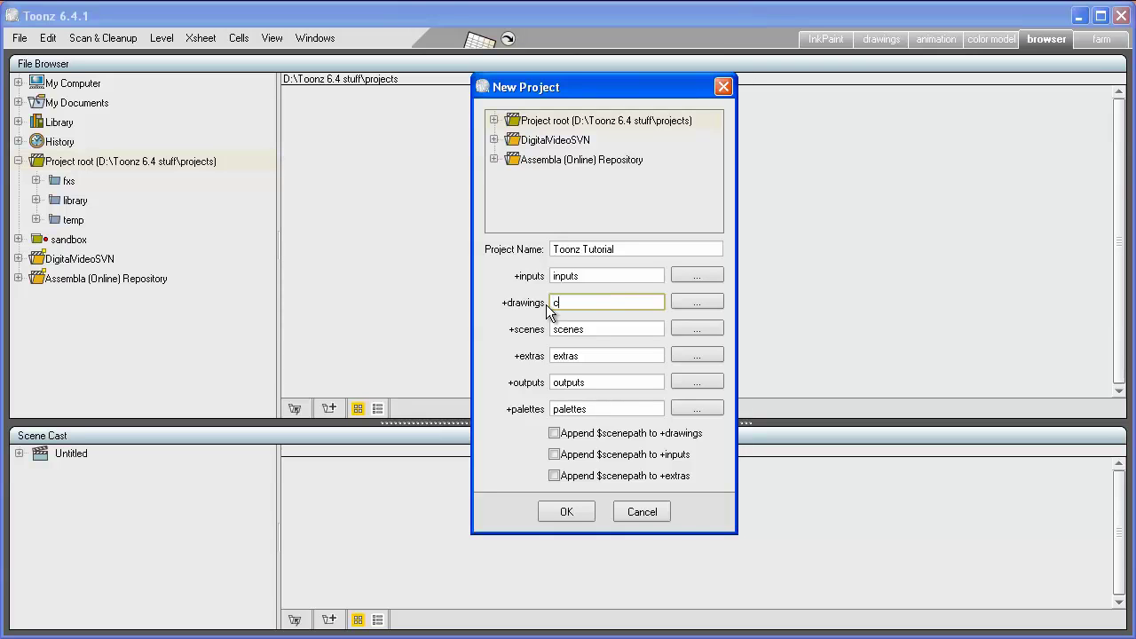
type(":\\T")
type("oonz")
type(" Tutorial\\My")
type(" Drawing")
type("s")
- Select the full drawings path in the drawings field so it can be replaced
left_click_drag(664, 302, 513, 296)
- Change the drawings path from $scenepath\drawings to drawings\$scenepath
type("$scenepath\\drawings")
left_click_drag(658, 302, 536, 300)
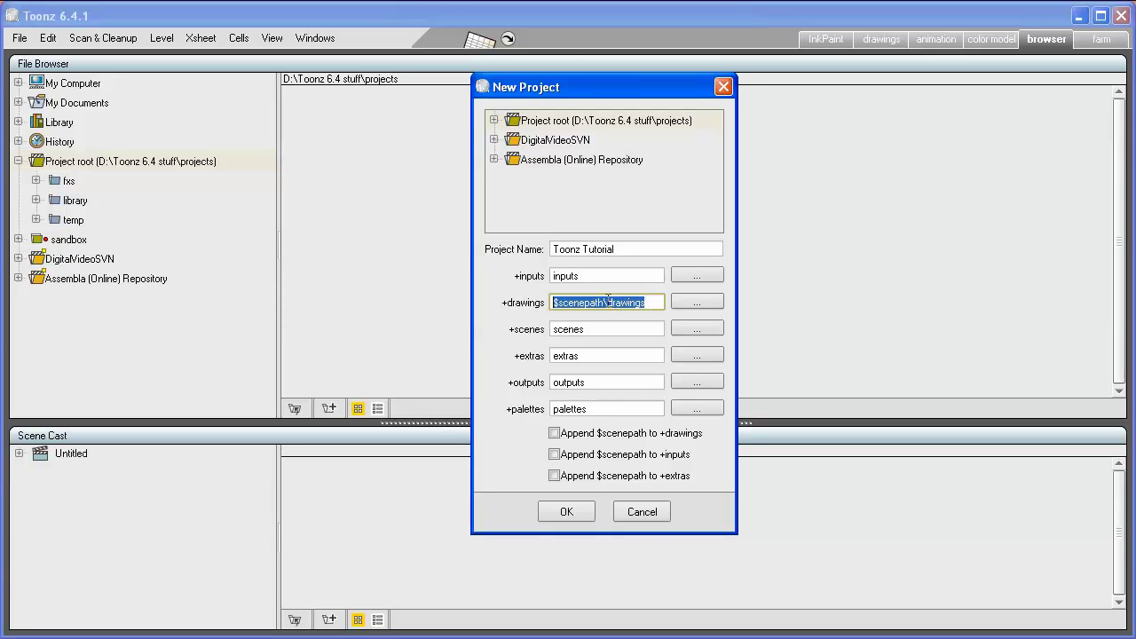
left_click_drag(607, 302, 520, 302)
key("BackSpace")
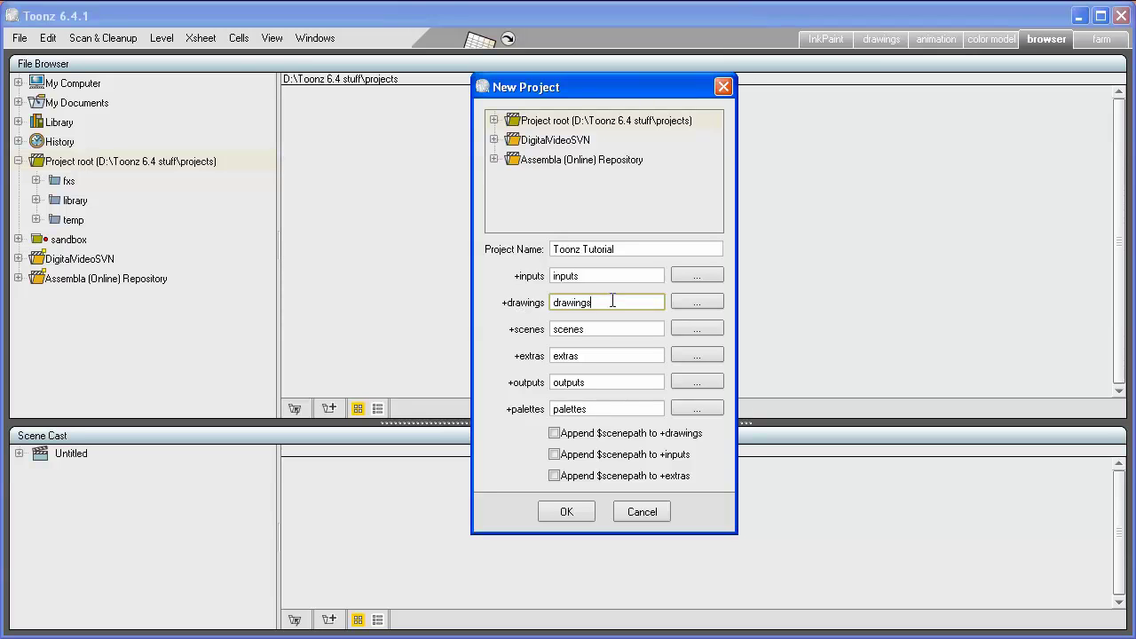
type("\\$scenepath")
left_click_drag(662, 303, 544, 300)
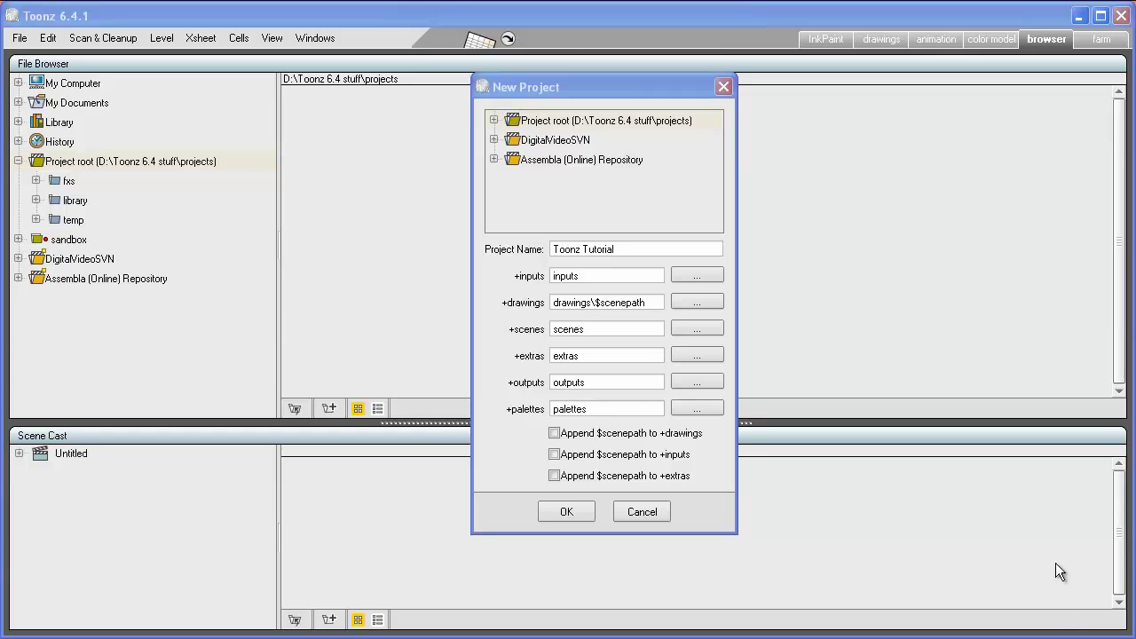
- Confirm the New Project dialog, then select and expand Toonz Tutorial in the browser tree
left_click(569, 512)
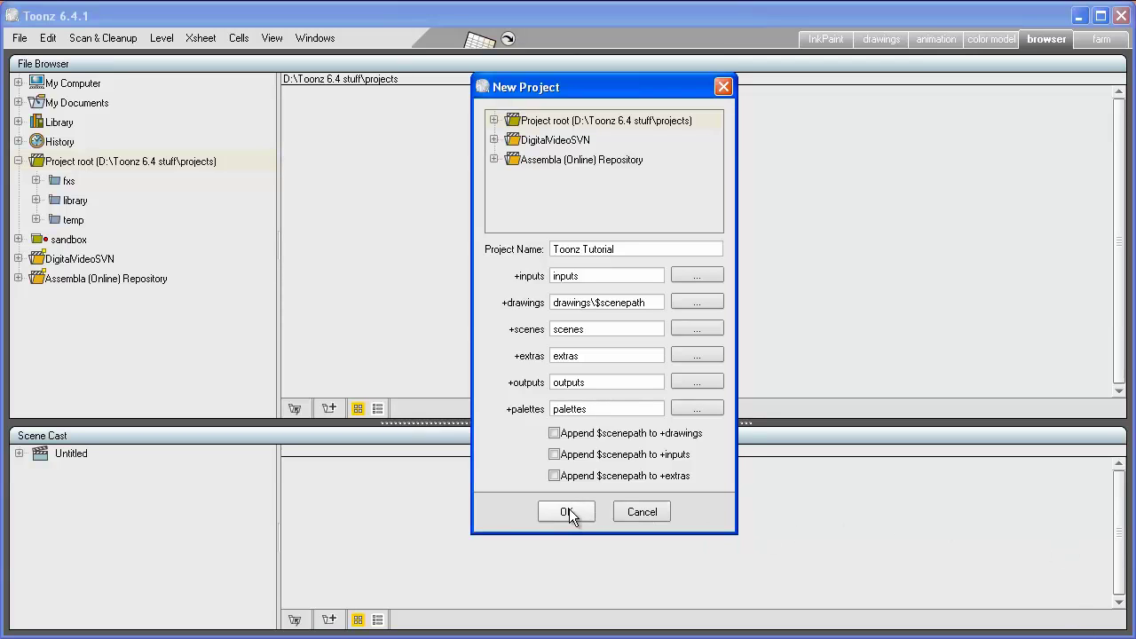
left_click(569, 512)
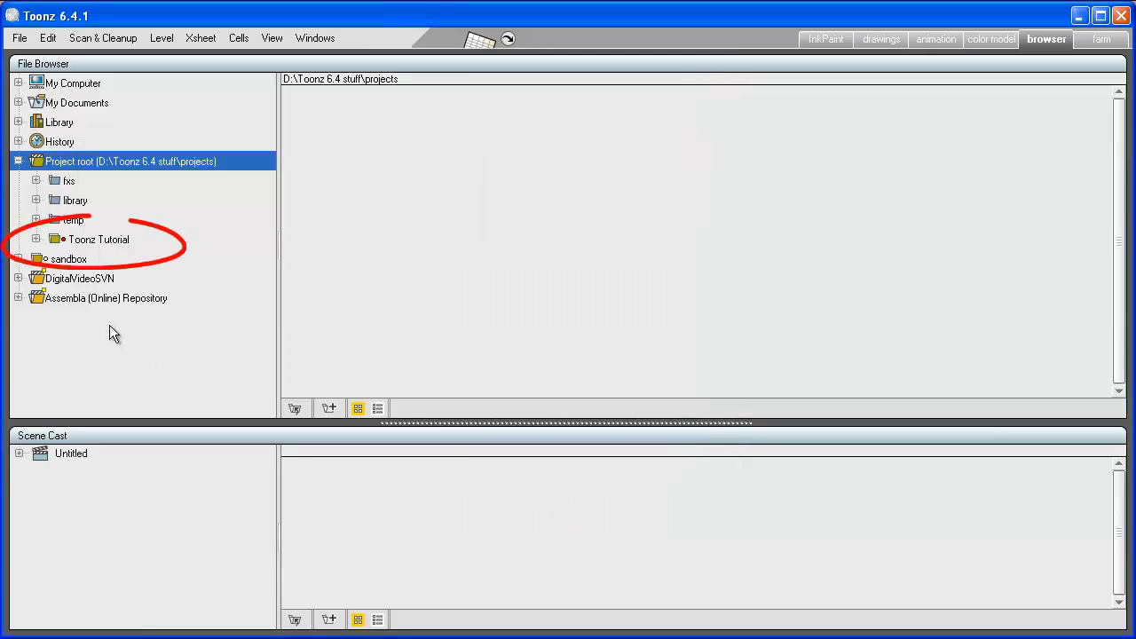
left_click(99, 239)
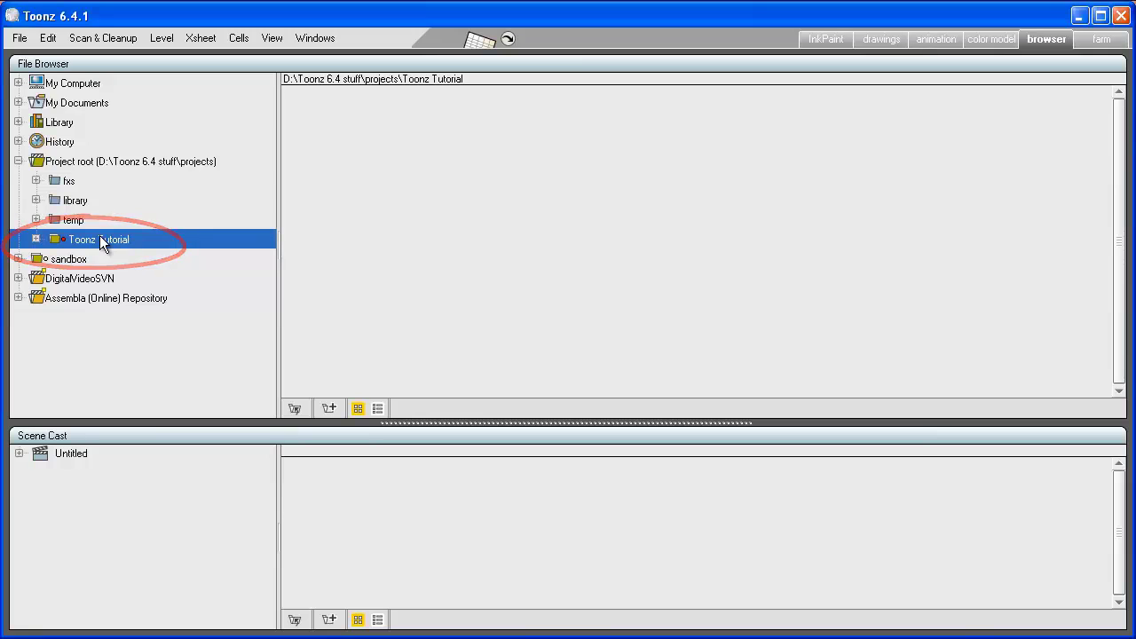
left_click(35, 240)
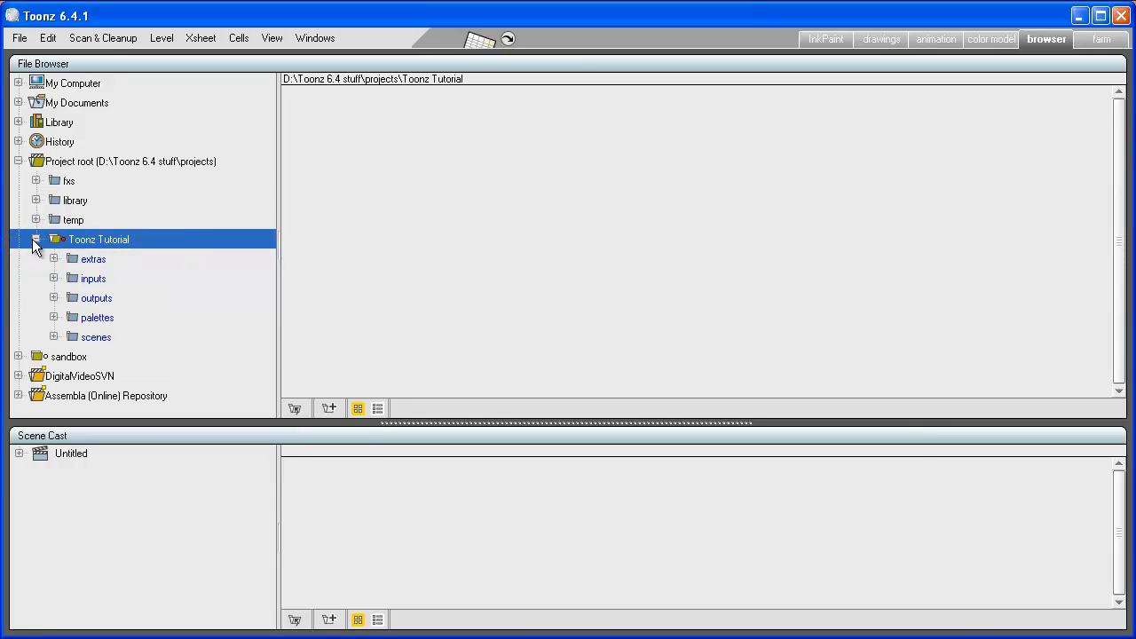
- Check the camera settings showing a 768 × 576 pixel camera
left_click(200, 38)
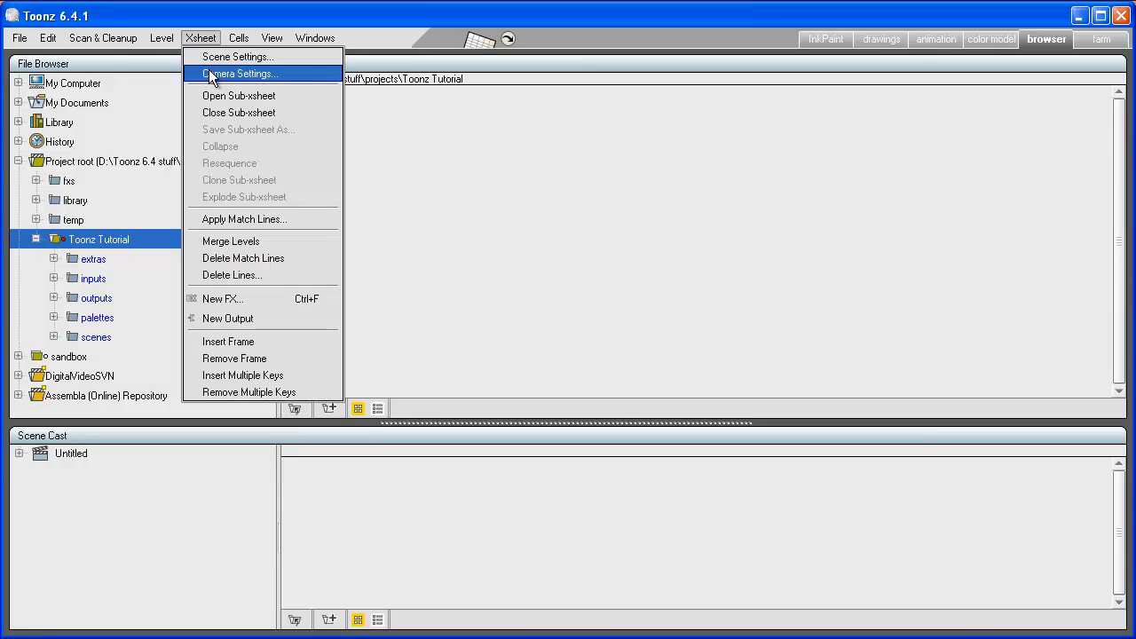
left_click(210, 76)
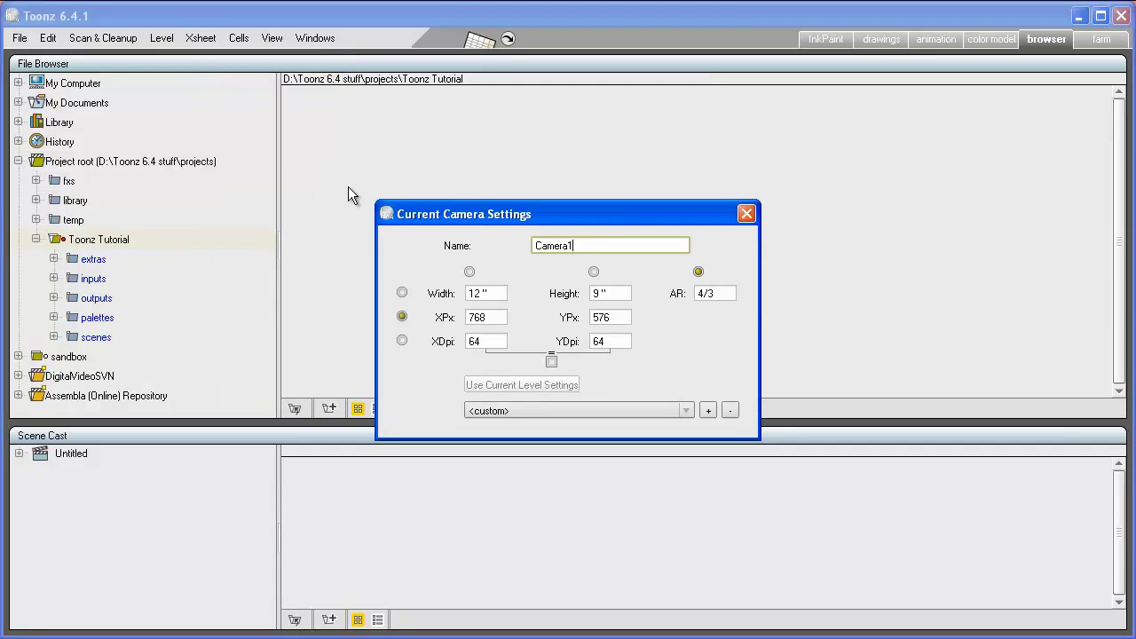
left_click_drag(499, 317, 463, 319)
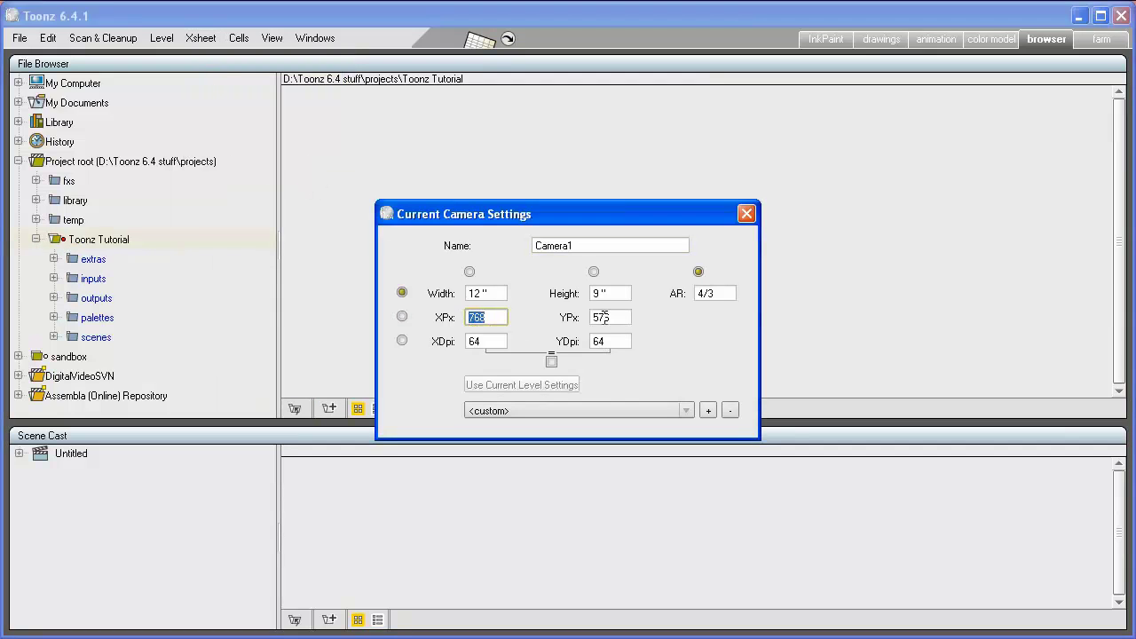
left_click_drag(611, 317, 582, 317)
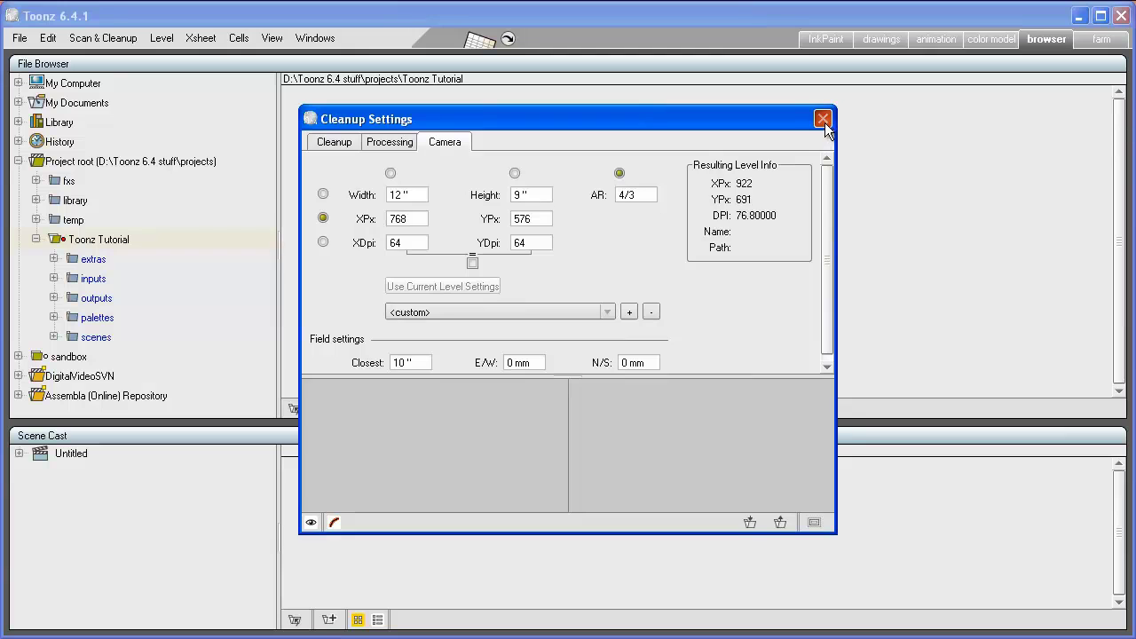
- Close Cleanup Settings and save the current settings as the project defaults
left_click(824, 120)
left_click(20, 38)
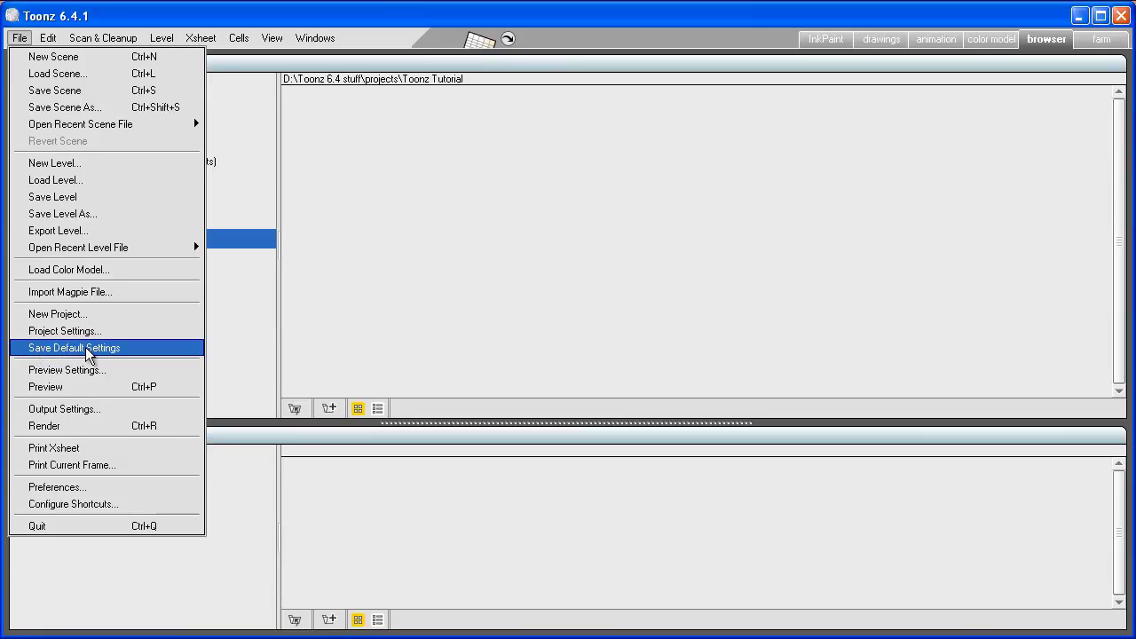
left_click(318, 342)
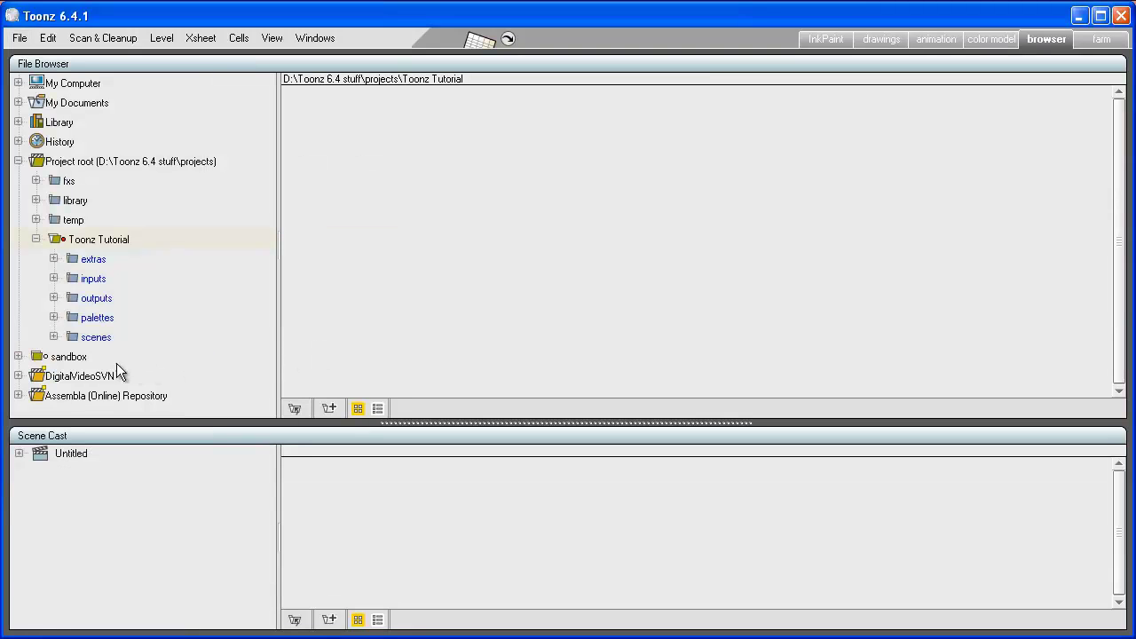
- Export Scene01.tnz into a newly created project named 'Scene1'
left_click(18, 357)
left_click(368, 116)
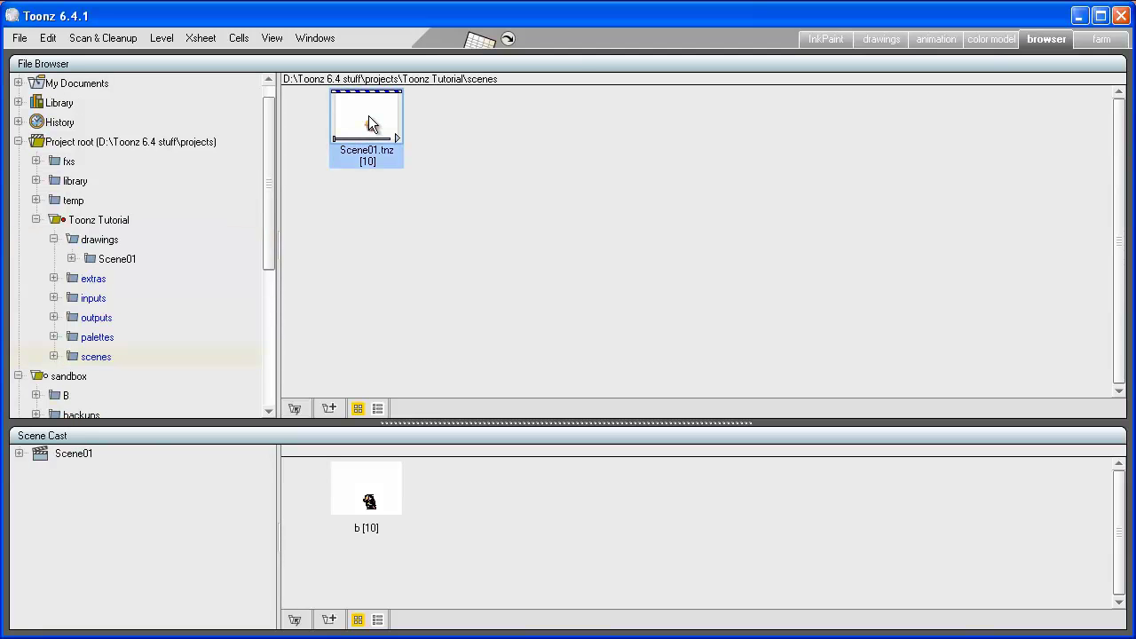
right_click(368, 115)
left_click(404, 326)
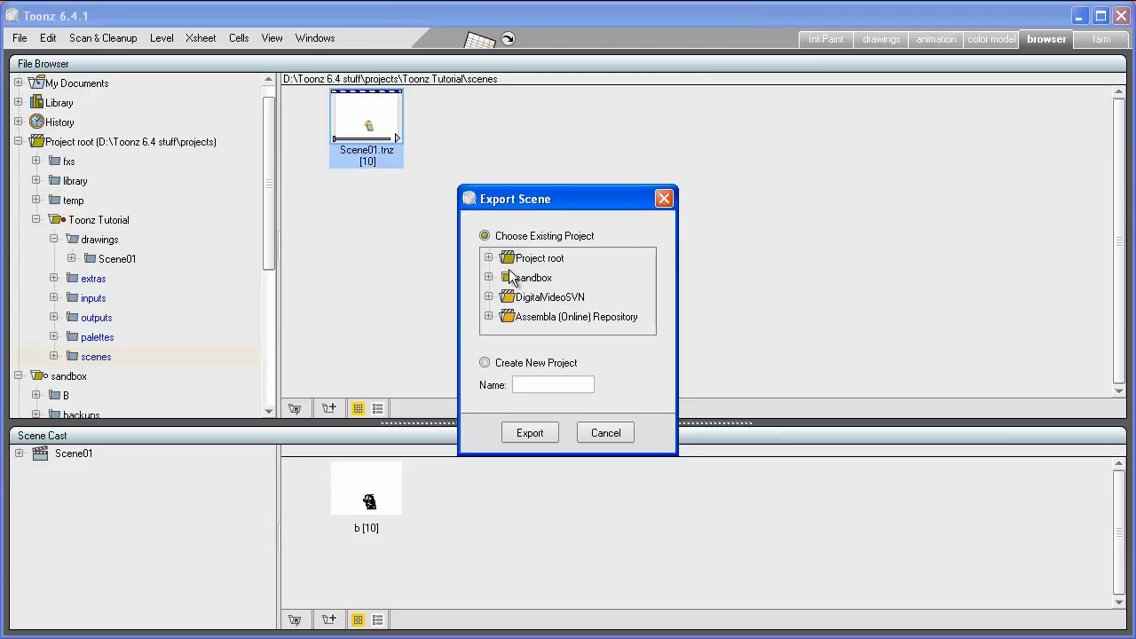
left_click(484, 362)
left_click(526, 382)
type("Scene")
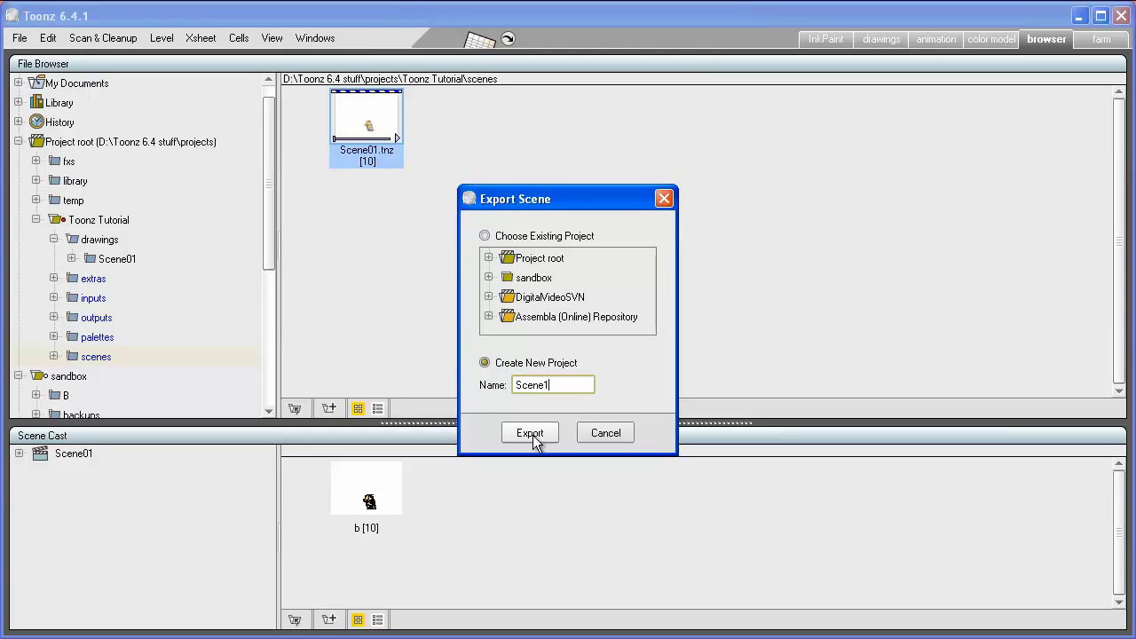
type("1")
left_click(531, 433)
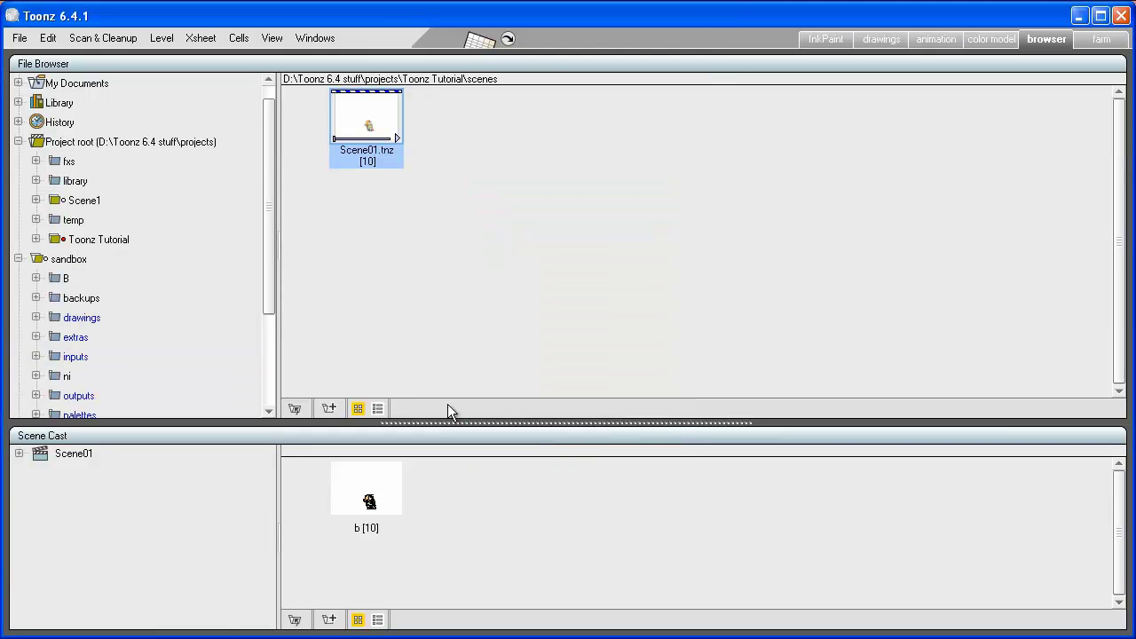
- Make Scene1 current, expand it, and open Scene01.tnz from its scenes folder
left_click(51, 201)
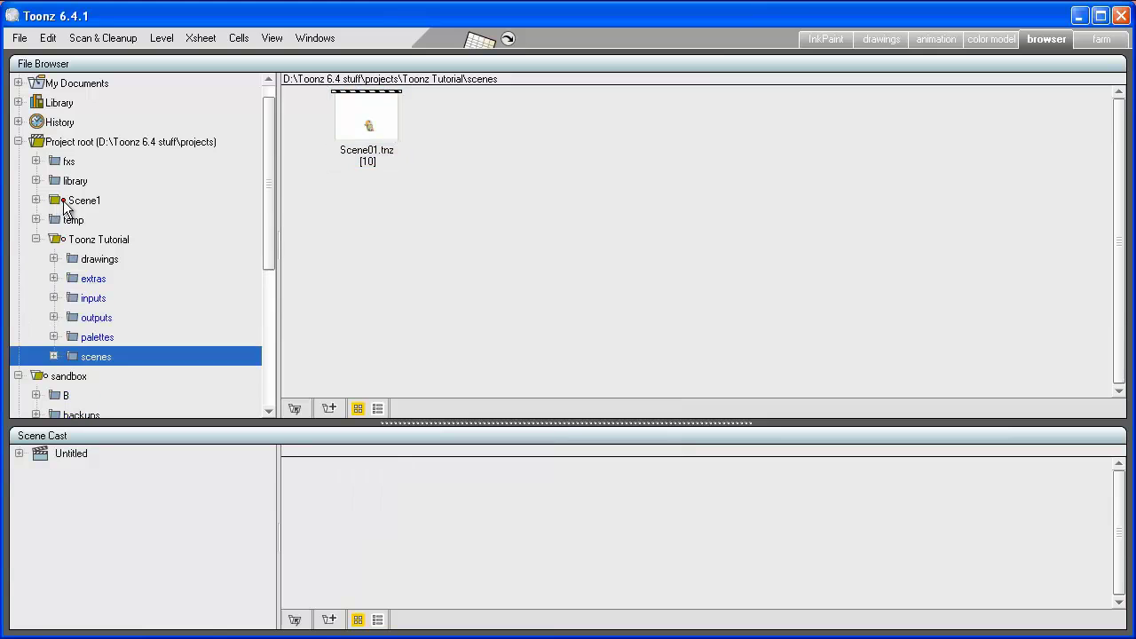
left_click(36, 200)
left_click(95, 317)
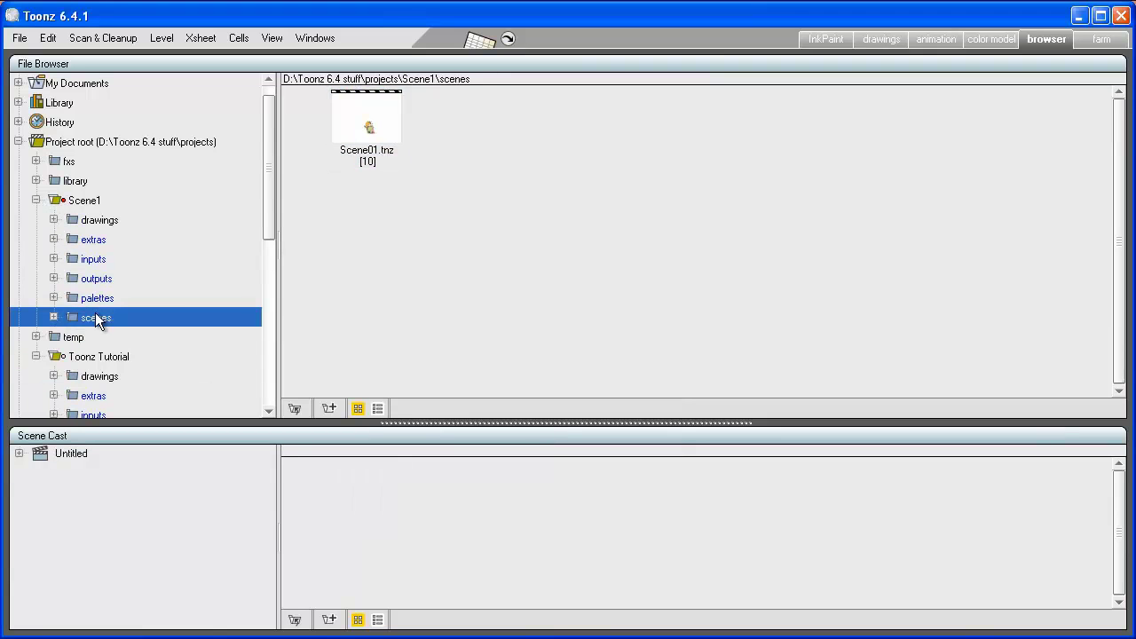
double_click(369, 129)
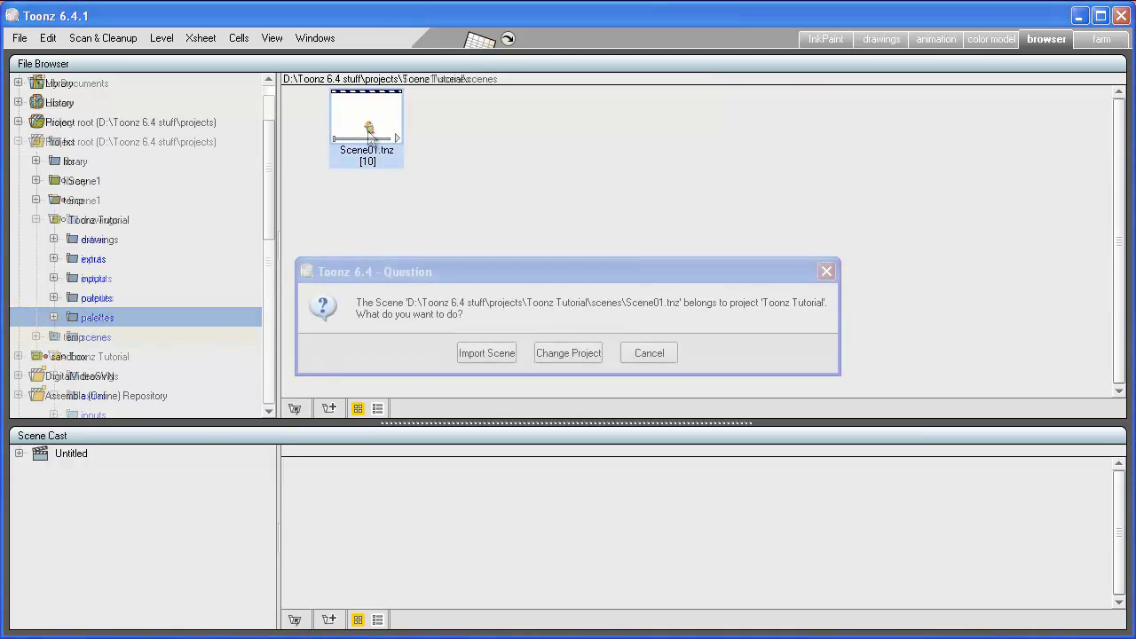